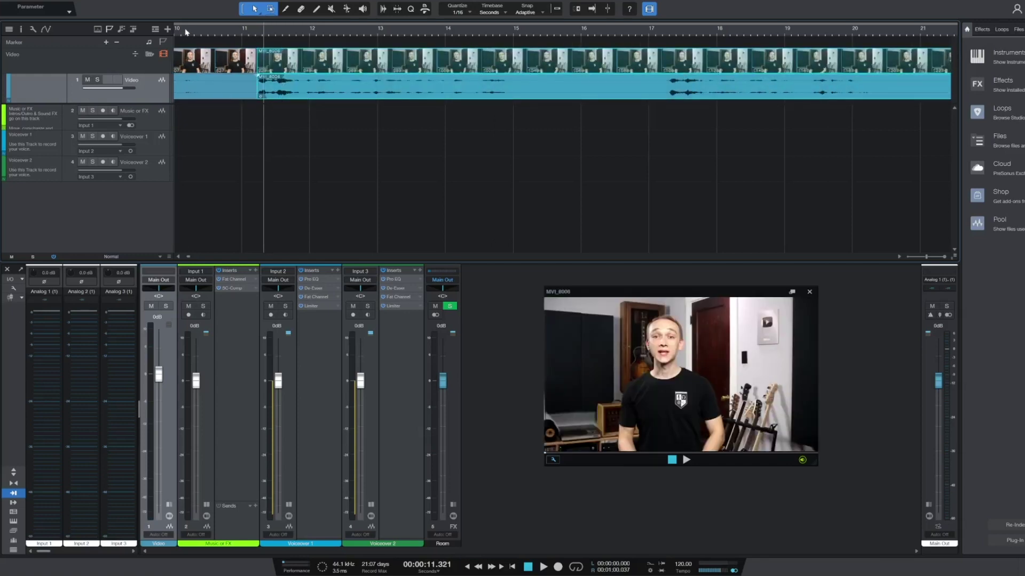
Bring up the New song dialog with the Record and Mix template at 48.0 kHz
key("space")
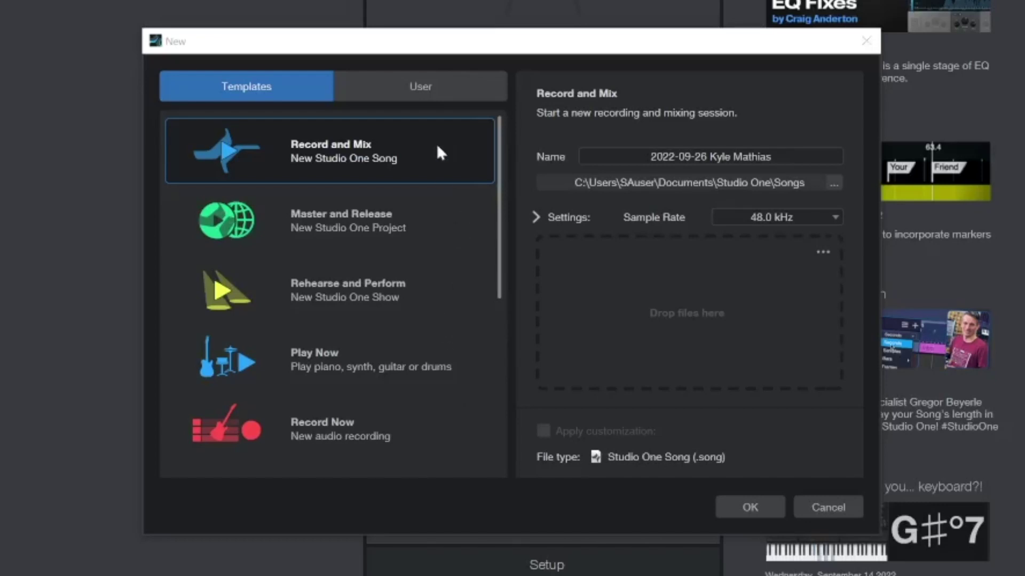
left_click(444, 219)
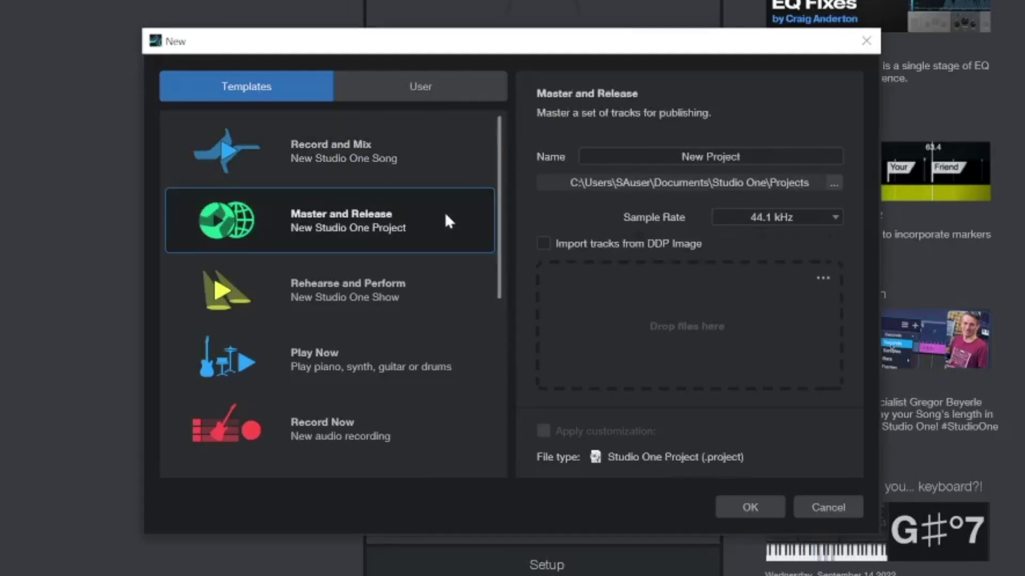
left_click(442, 289)
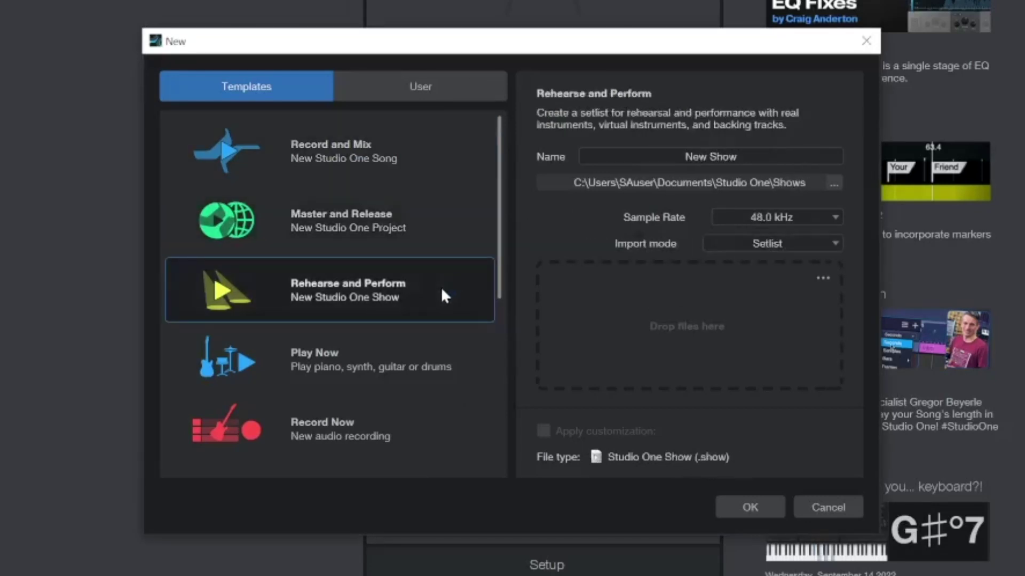
left_click(440, 358)
scroll(440, 368, "down", 1)
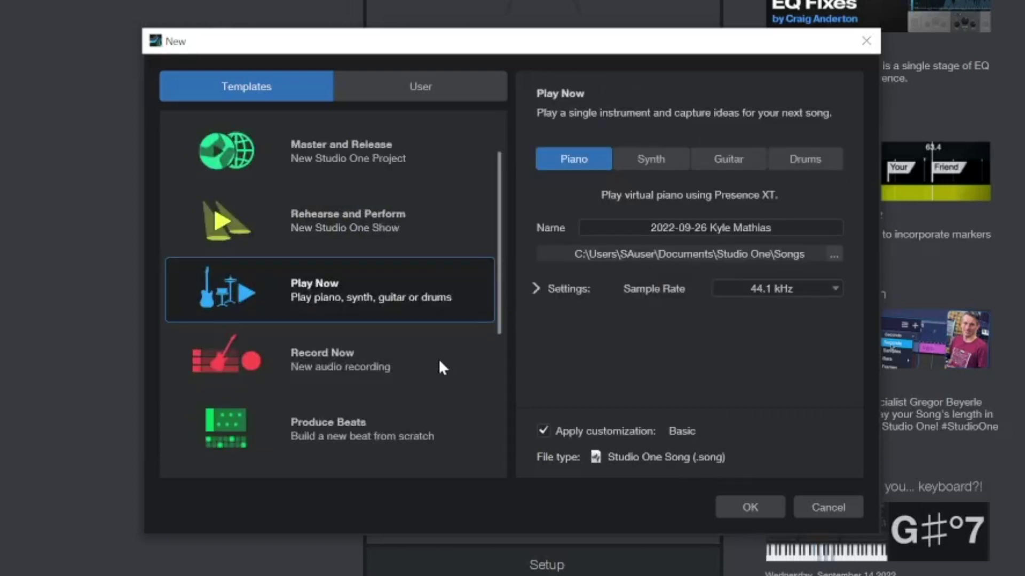
scroll(441, 367, "down", 1)
left_click(439, 362)
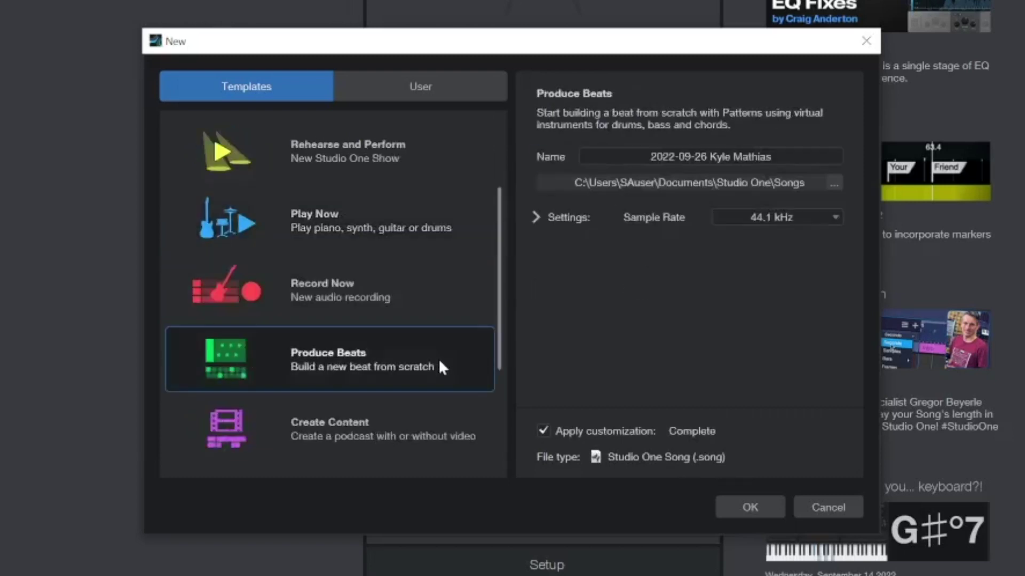
left_click(425, 426)
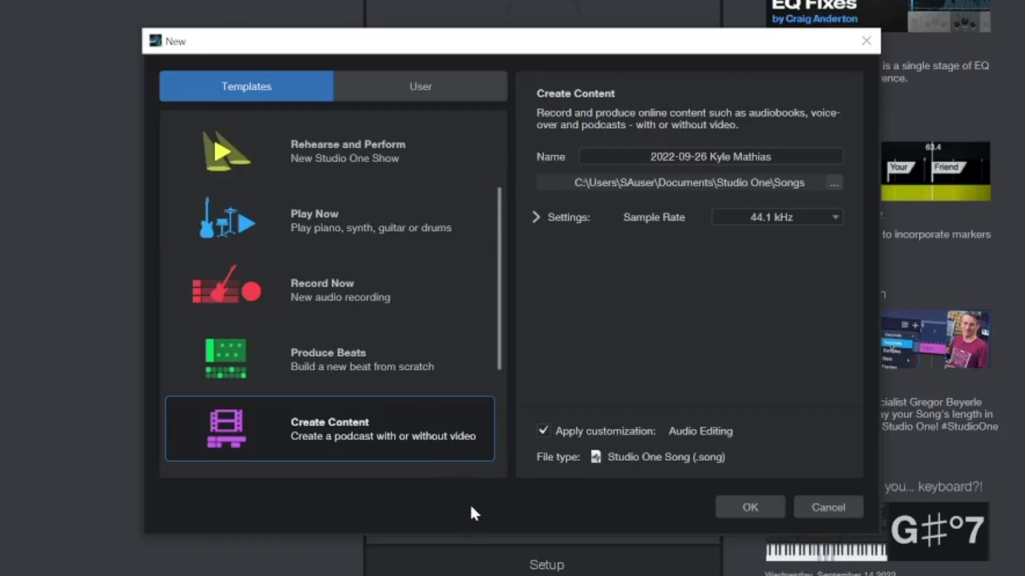
scroll(479, 426, "up", 2)
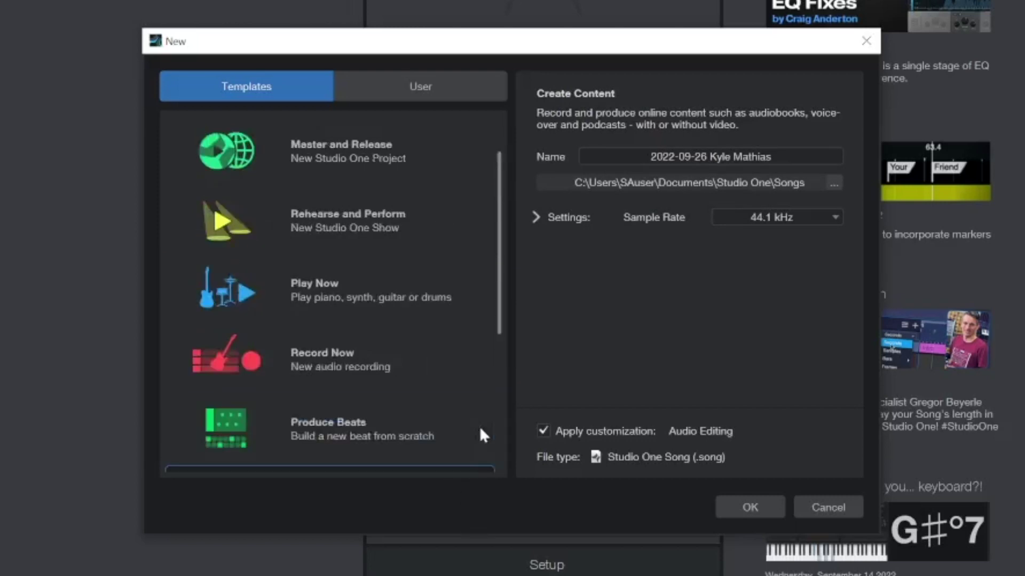
left_click(415, 163)
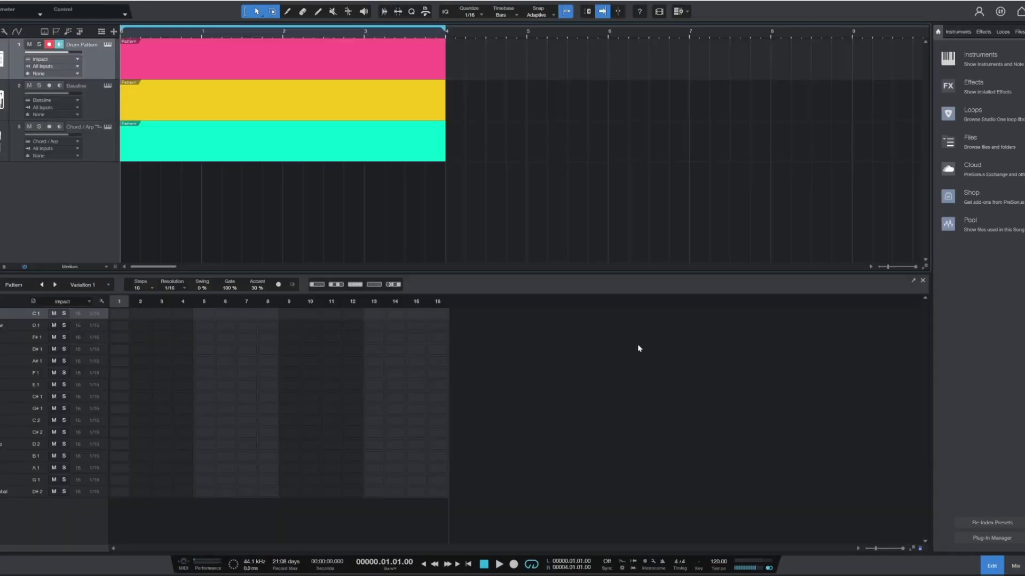
Open Edit Customization and browse the Inspector, Transport and Browser options
left_click(95, 2)
mouse_move(134, 201)
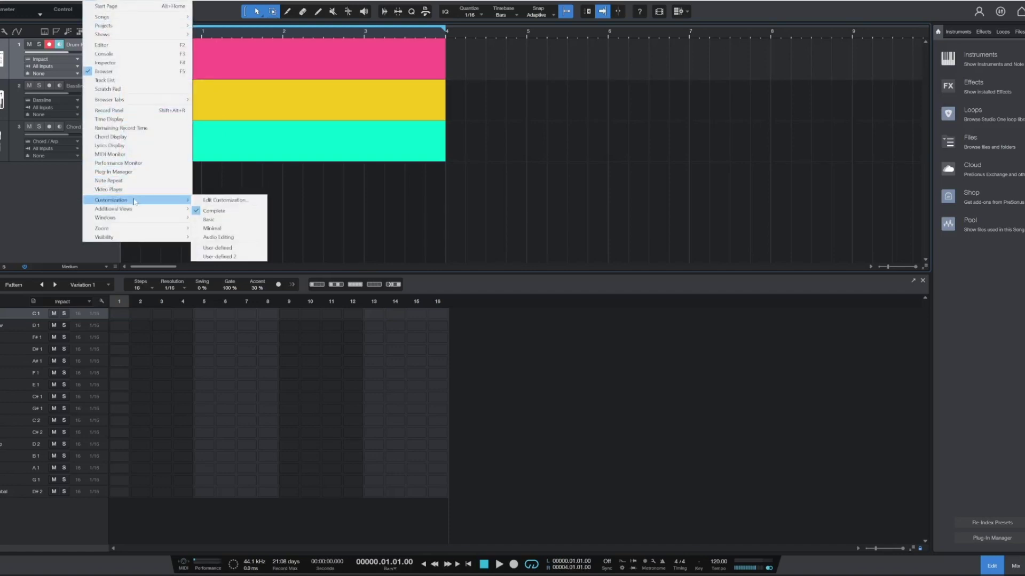
left_click(226, 201)
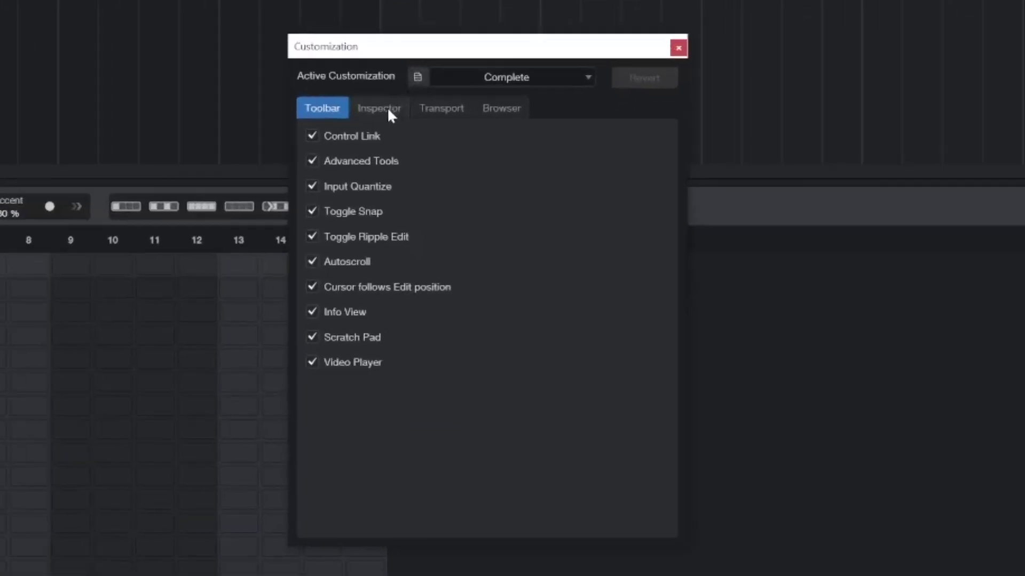
left_click(446, 233)
left_click(433, 98)
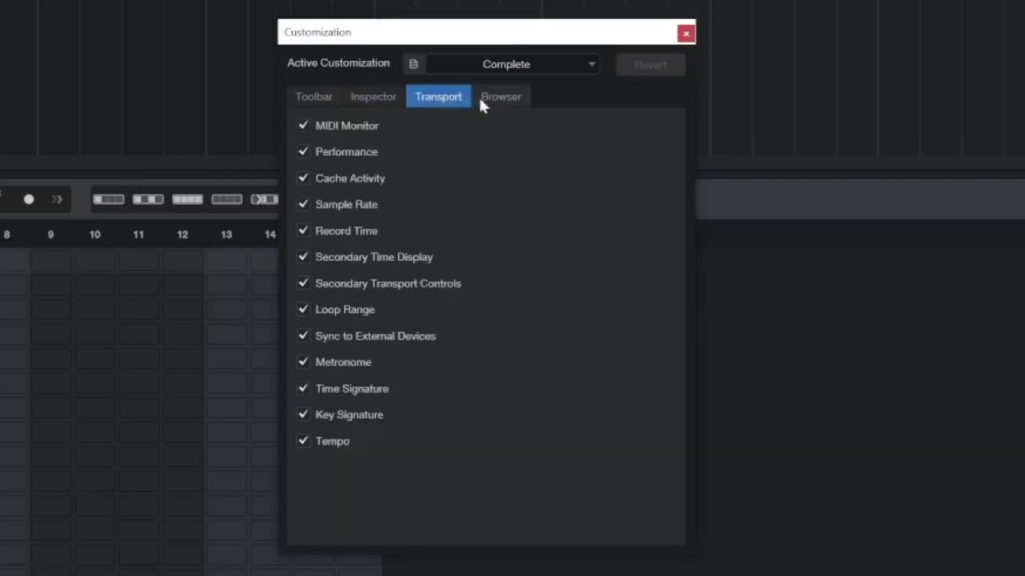
left_click(501, 99)
Apply the Audio Editing customization preset, then switch to Minimal
left_click(587, 65)
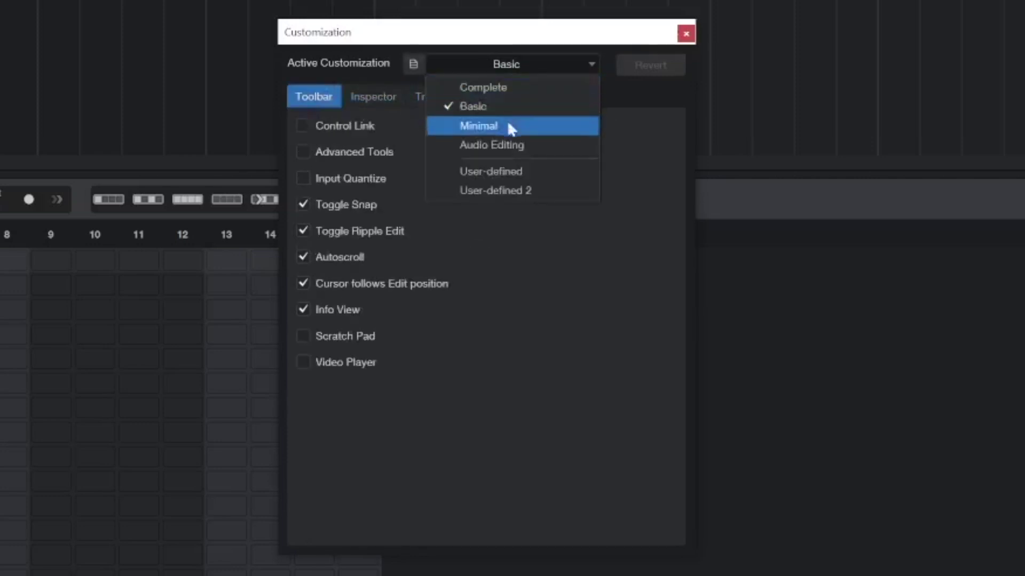
left_click(507, 144)
left_click(521, 64)
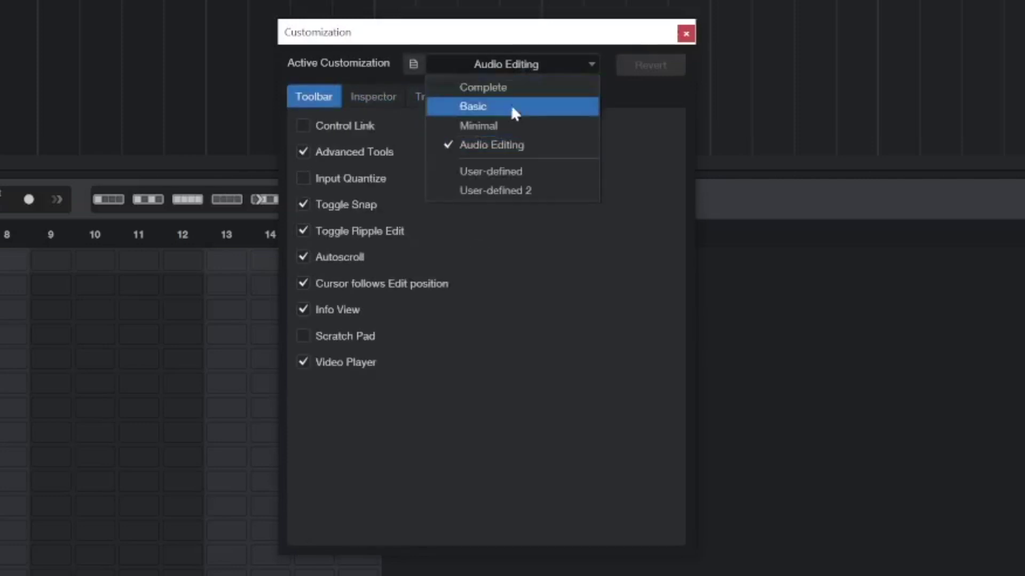
left_click(504, 122)
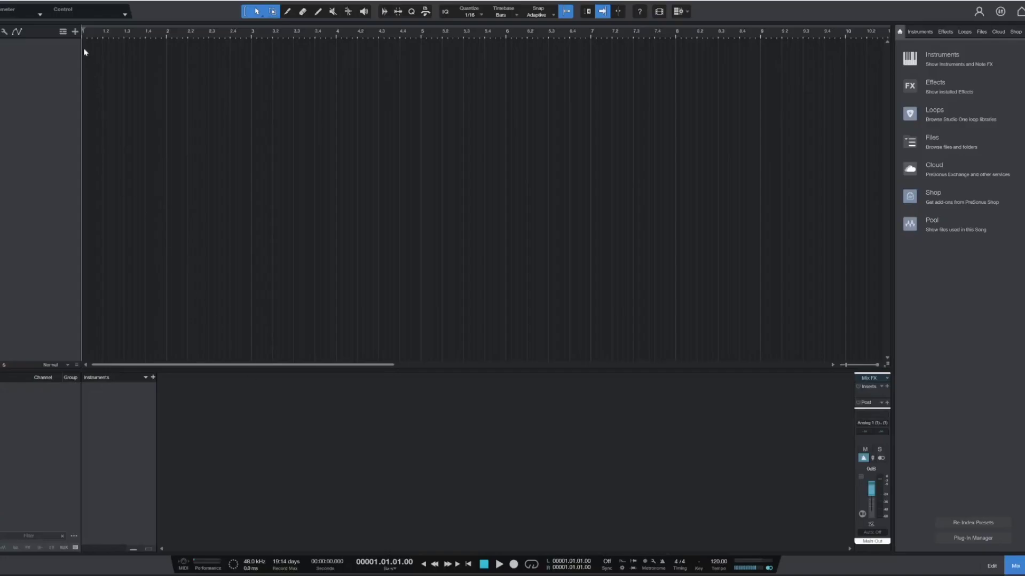
Load the Drumkit track preset from Add Tracks to insert its full set of drum tracks
left_click(75, 31)
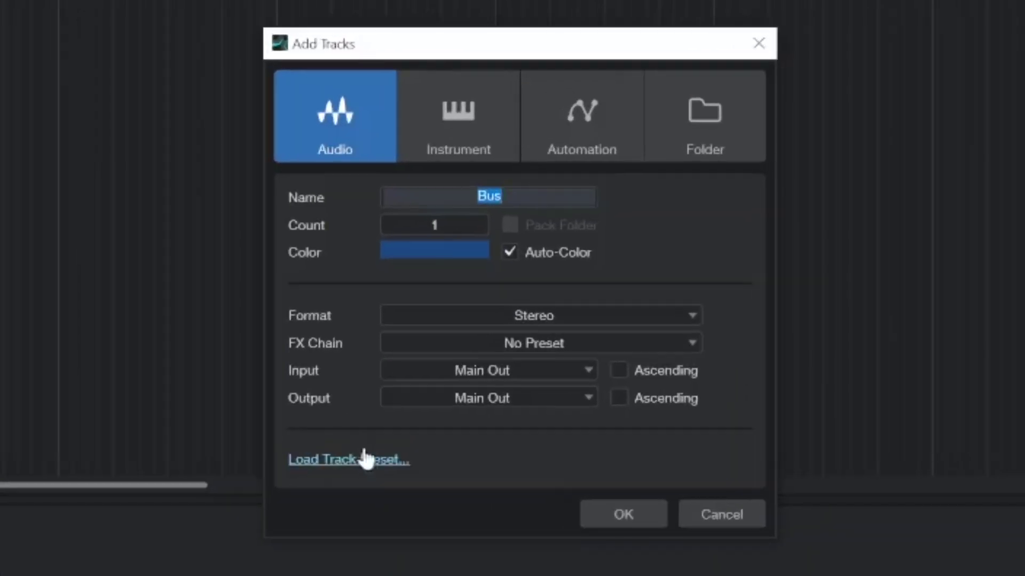
left_click(365, 458)
scroll(391, 330, "up", 5)
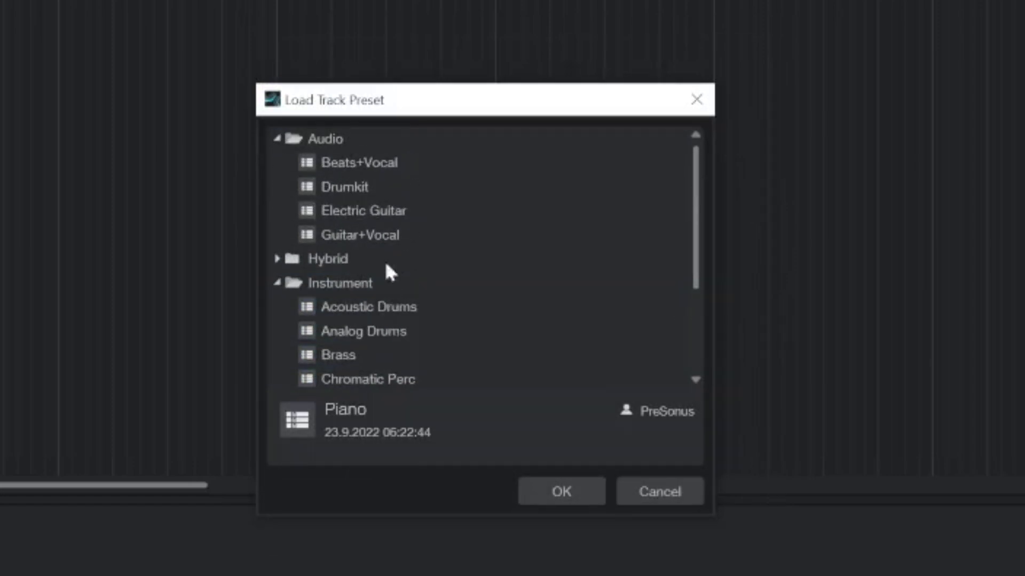
double_click(357, 185)
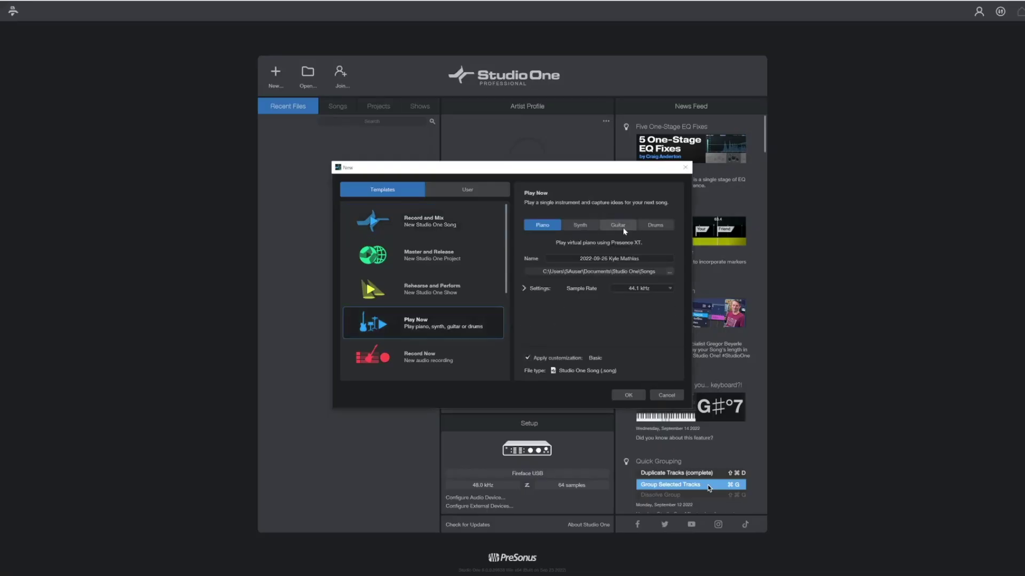
Create the Play Now piano song and open the Piano track's Presence XT instrument
left_click(628, 395)
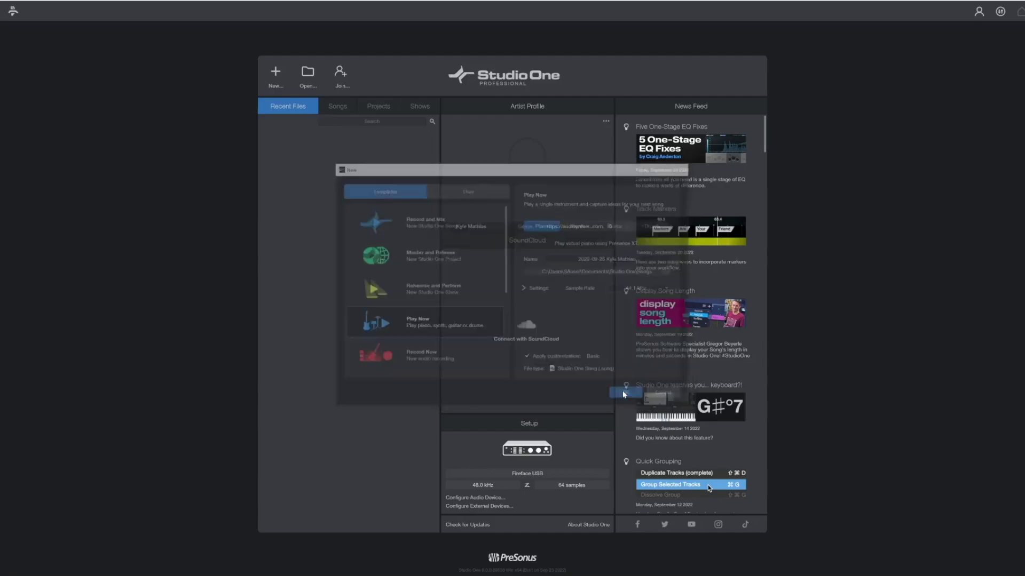
left_click(100, 45)
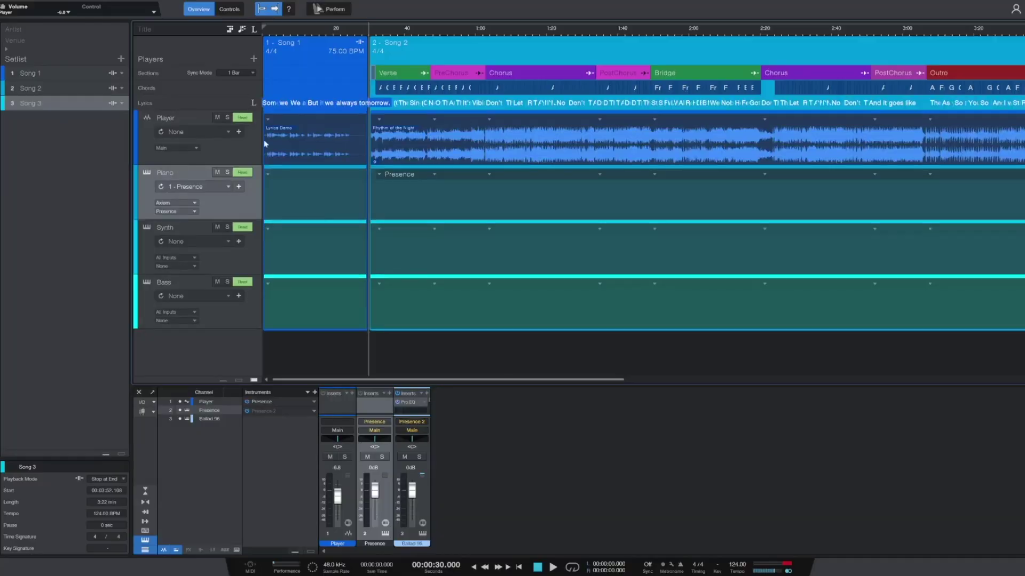
Open the lyrics display, play the show, set section sync to End, and loop Song 3's Bridge
left_click(253, 103)
key("space")
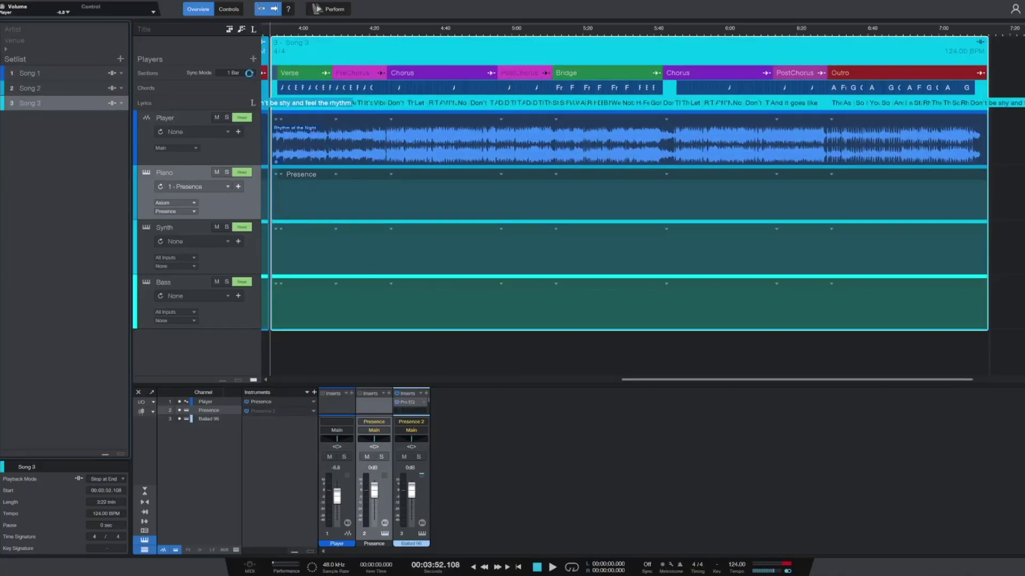
left_click(234, 72)
left_click(235, 115)
left_click(656, 73)
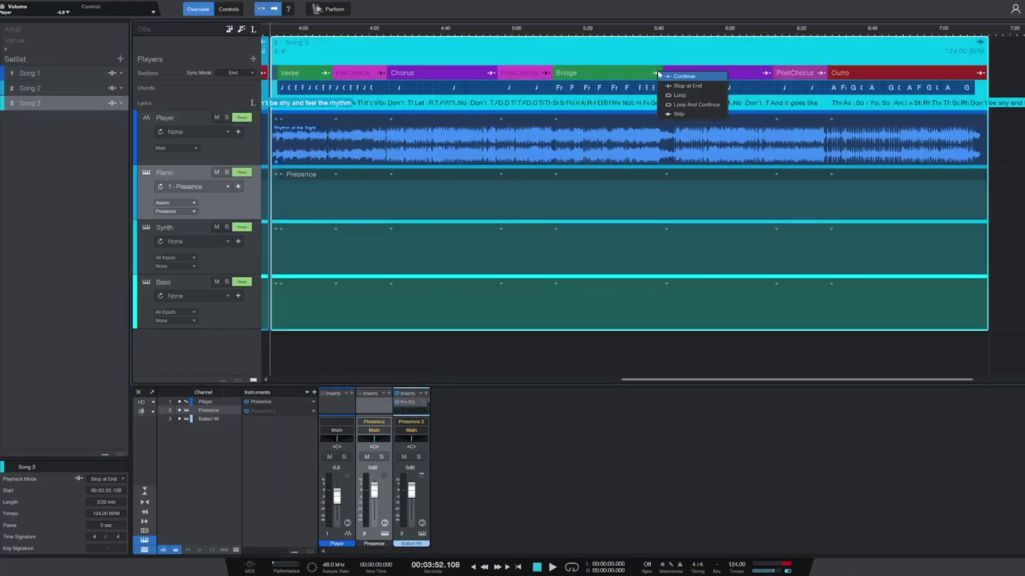
left_click(683, 96)
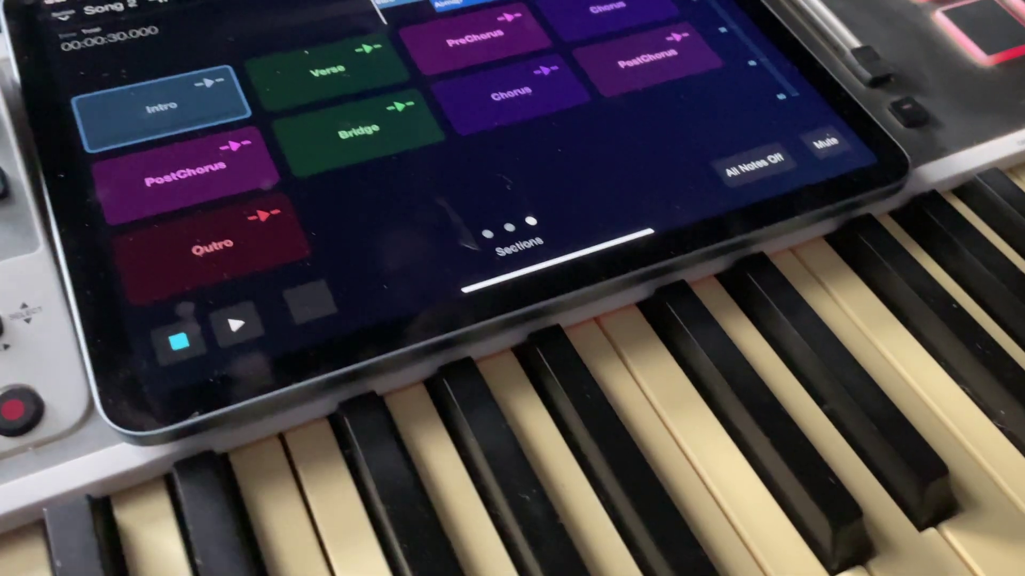
Play the song, lower the Player fader to -6.8 dB, then go to the Sections pads
key("space")
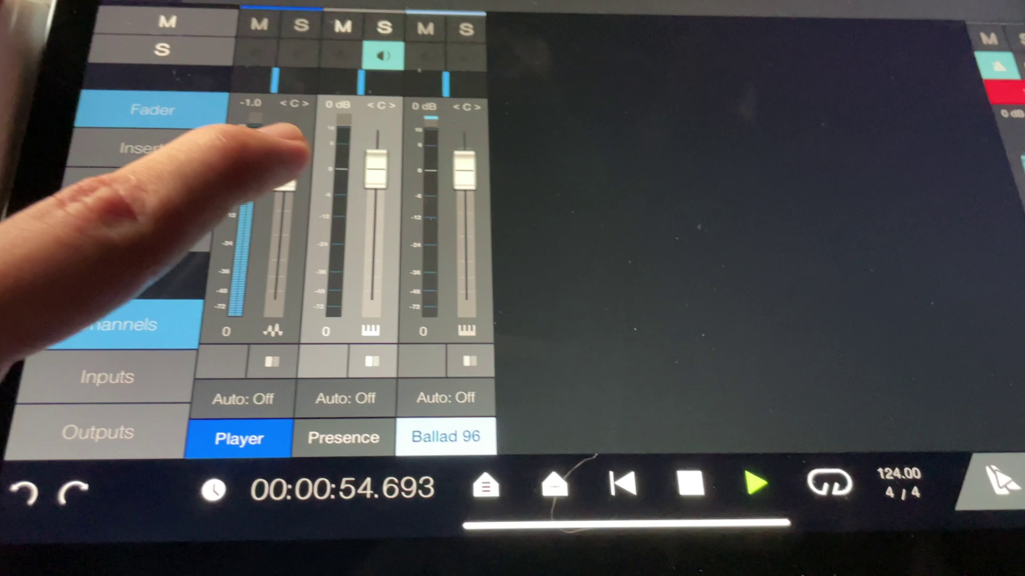
left_click_drag(290, 155, 291, 224)
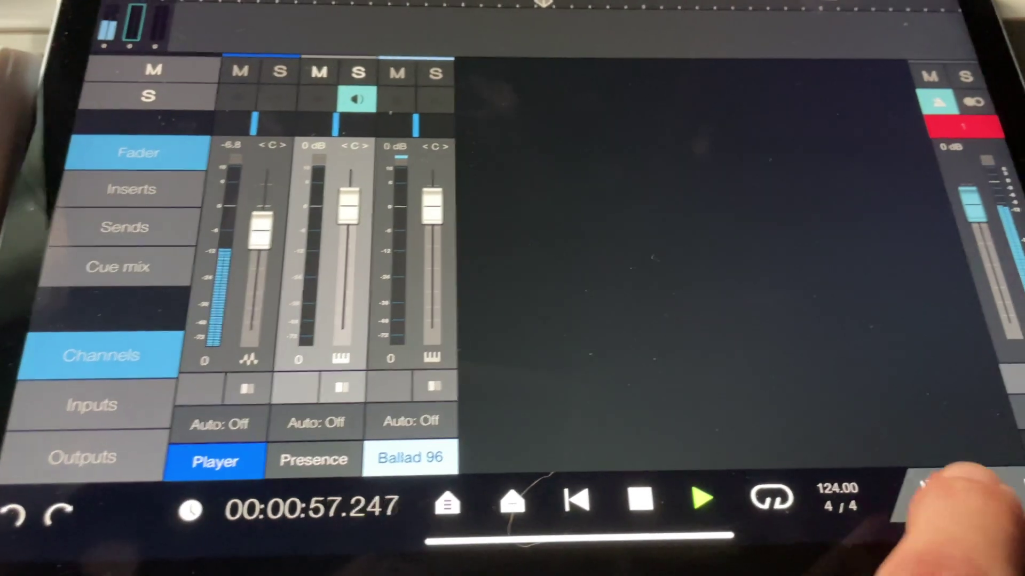
left_click(960, 491)
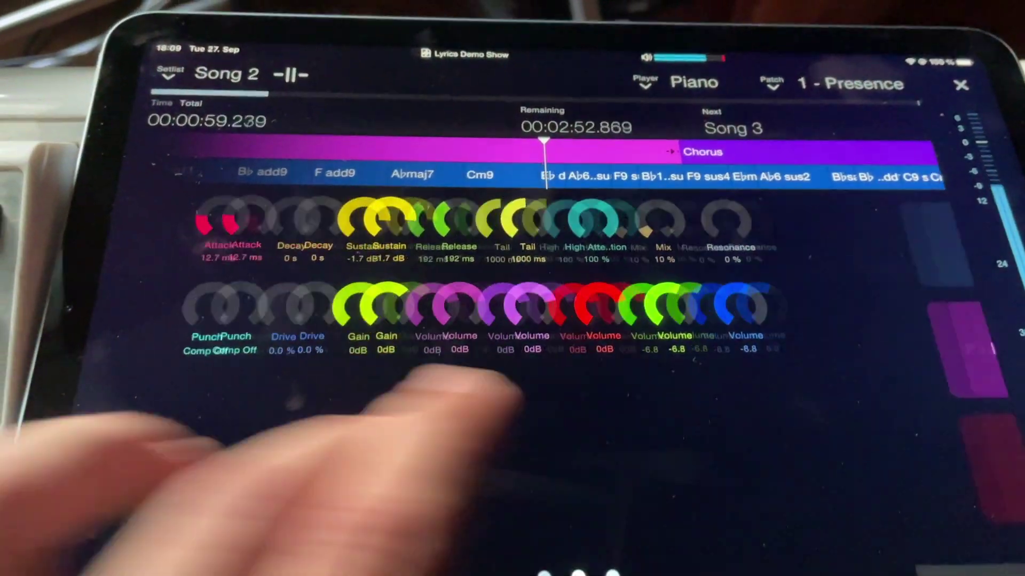
left_click_drag(480, 453, 160, 454)
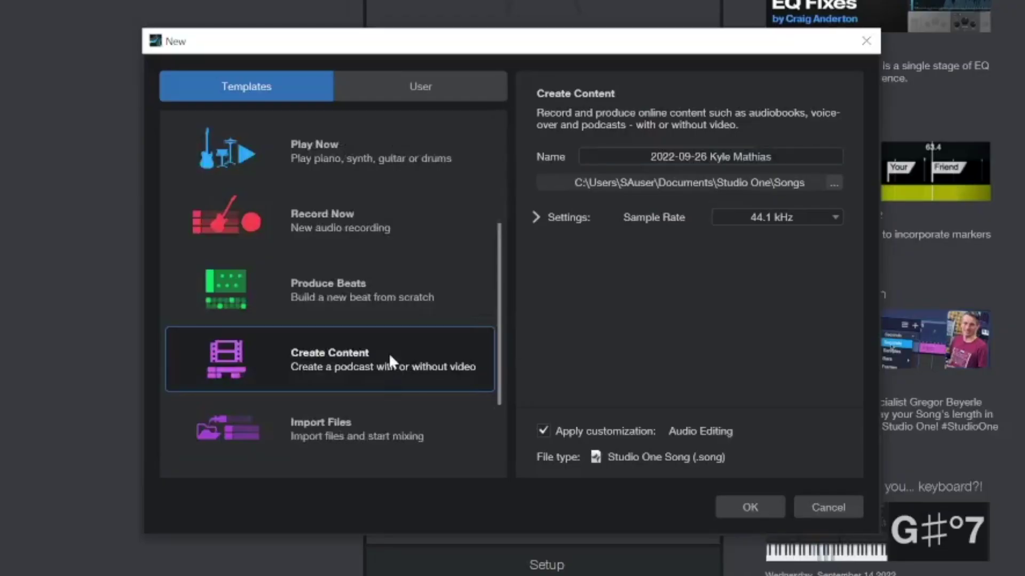
Create a song from the Create Content template and arm Voiceover 1 for recording
double_click(389, 362)
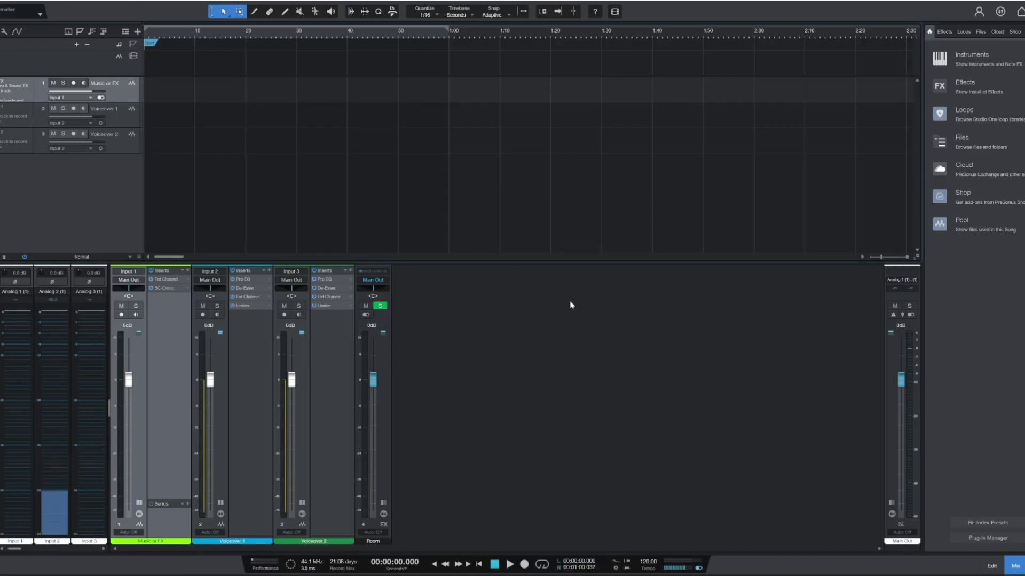
left_click(204, 314)
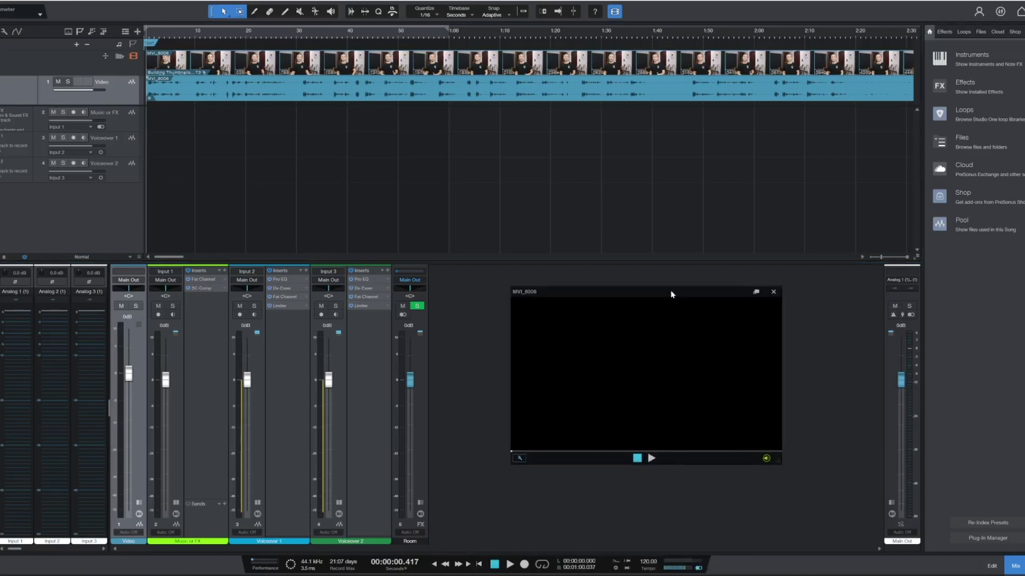
Preview the video, zoom in, split it at the playhead near 11 s, and trim the later piece's start
key("space")
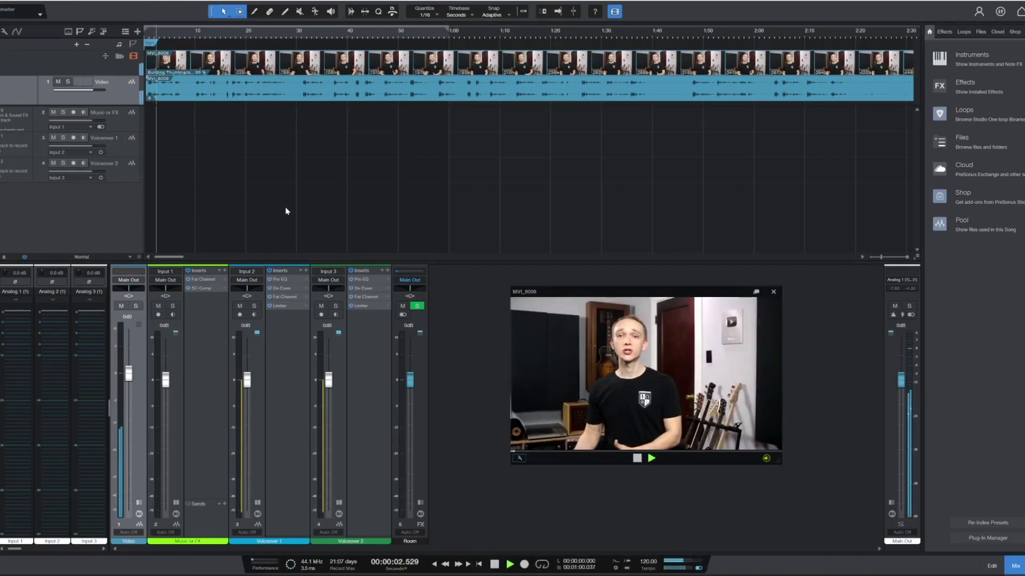
key("e")
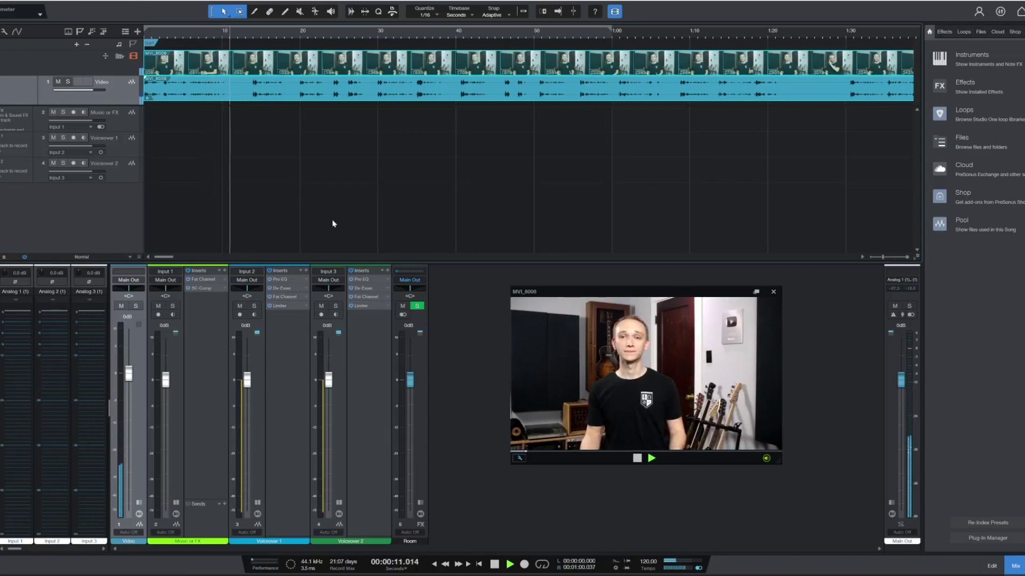
key("e")
key("e")
key("e")
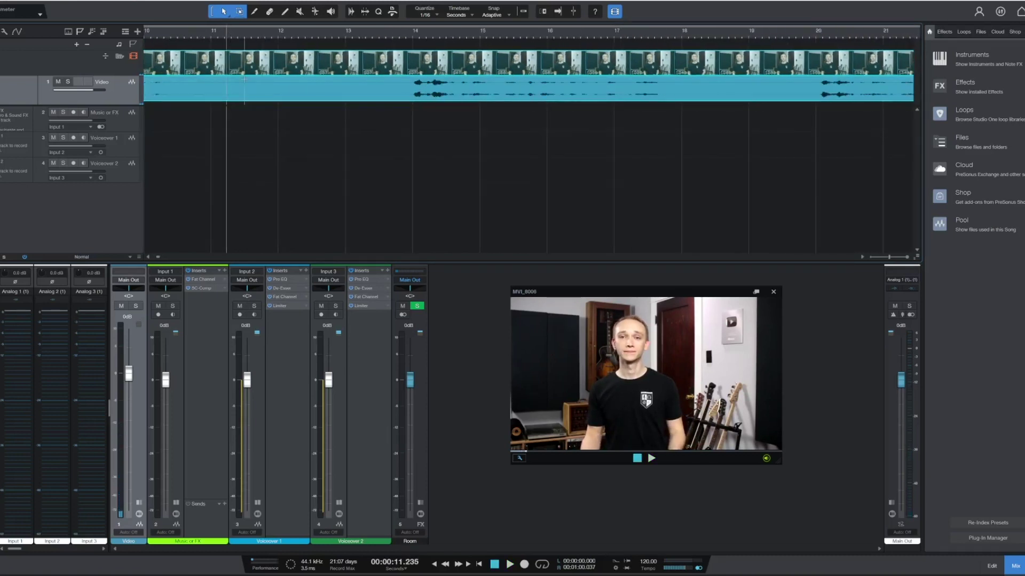
key("alt+x")
left_click_drag(245, 98, 296, 87)
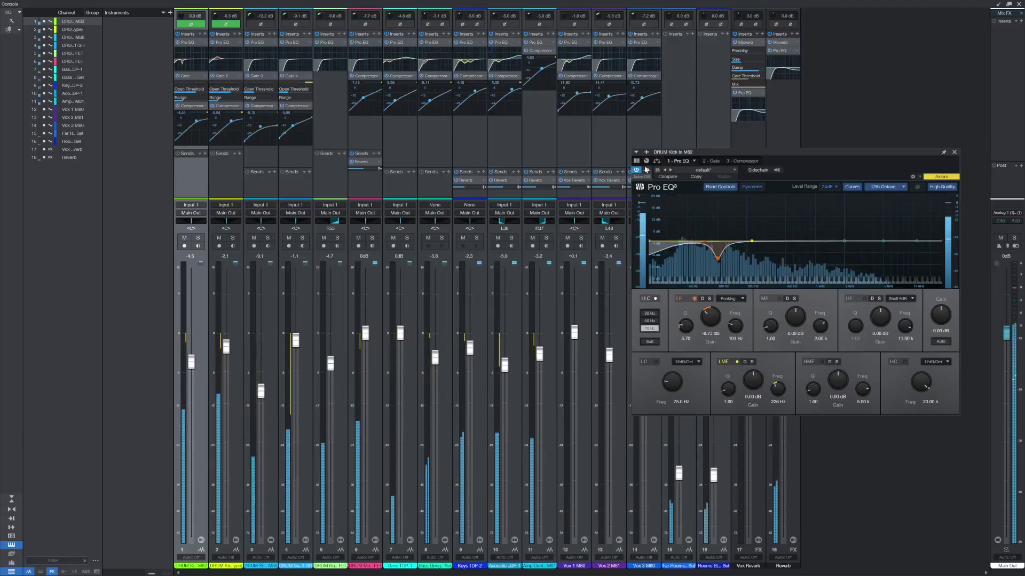
Show the channel overview for Kick In, then Keys TDP-2, then Bass Upright TF47 Stereo Set
left_click(637, 162)
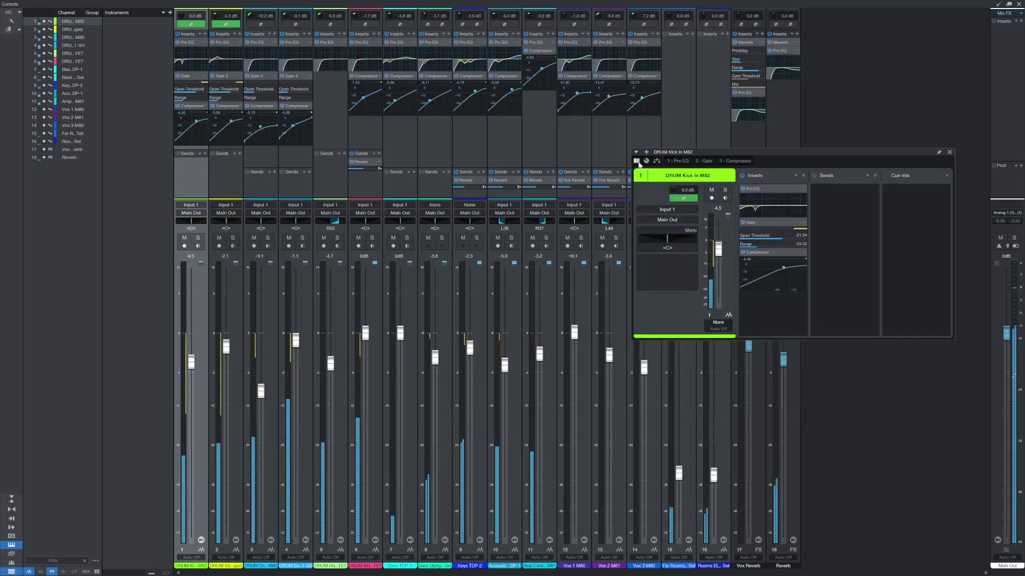
left_click(516, 482)
left_click(481, 478)
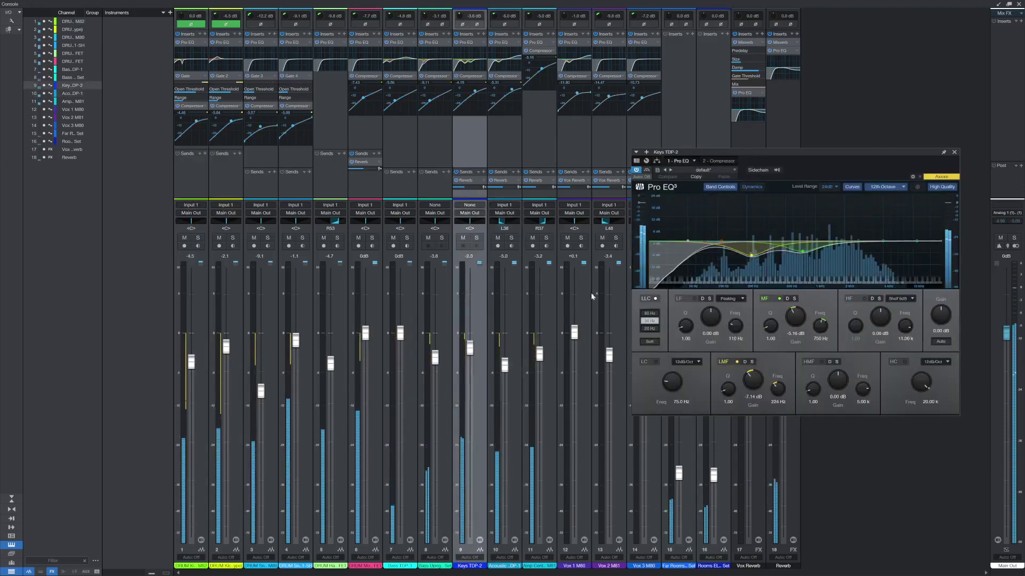
left_click(636, 161)
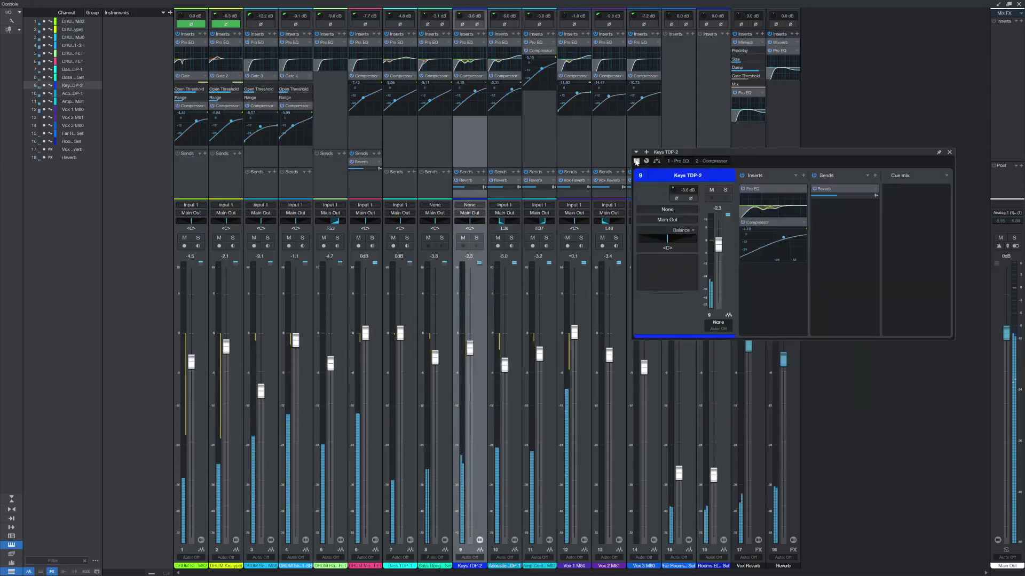
left_click(450, 444)
left_click(636, 161)
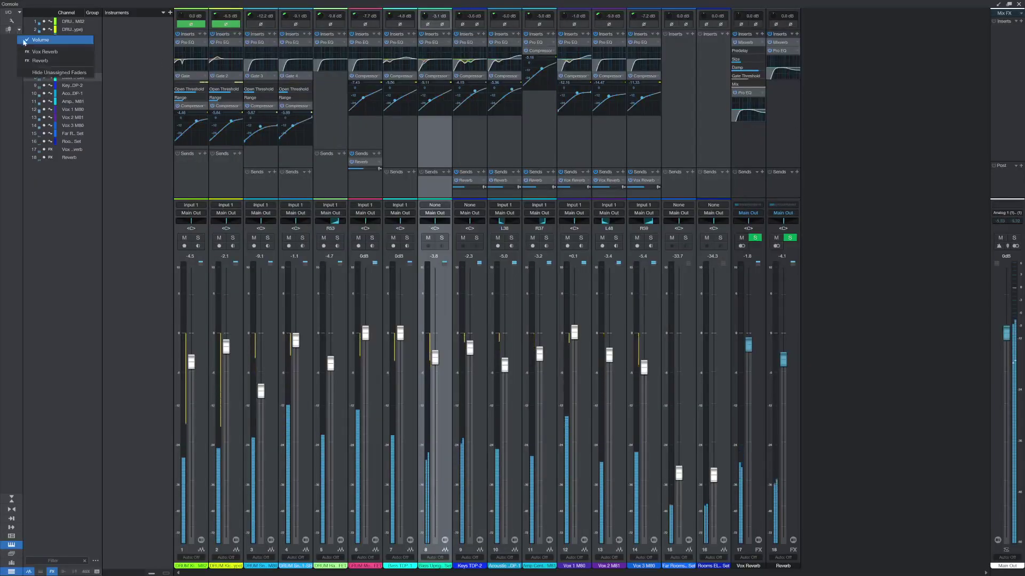
Add a Reverb send to channel 3 and flip the console faders to Reverb send levels
left_click(45, 52)
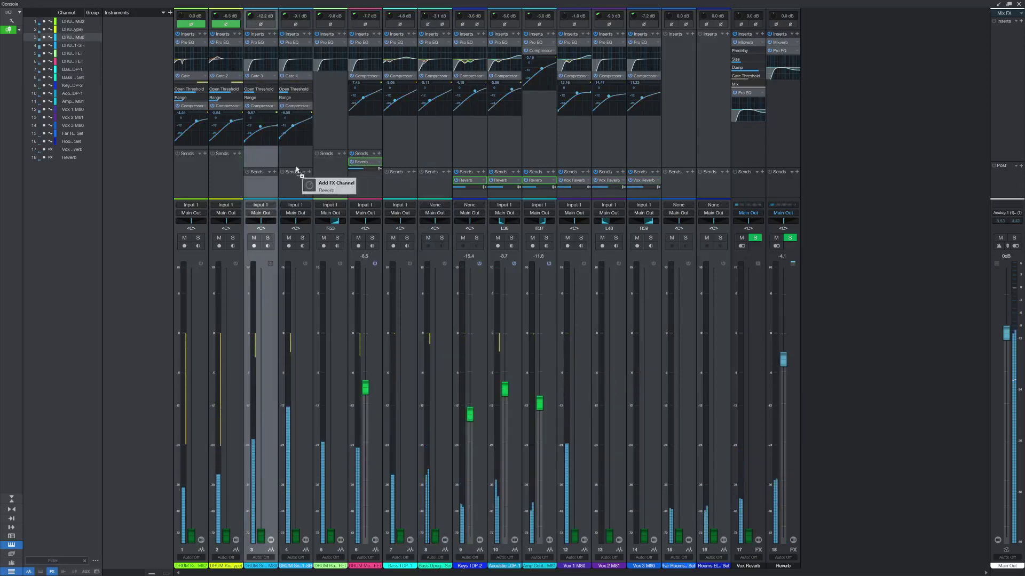
left_click_drag(297, 169, 265, 179)
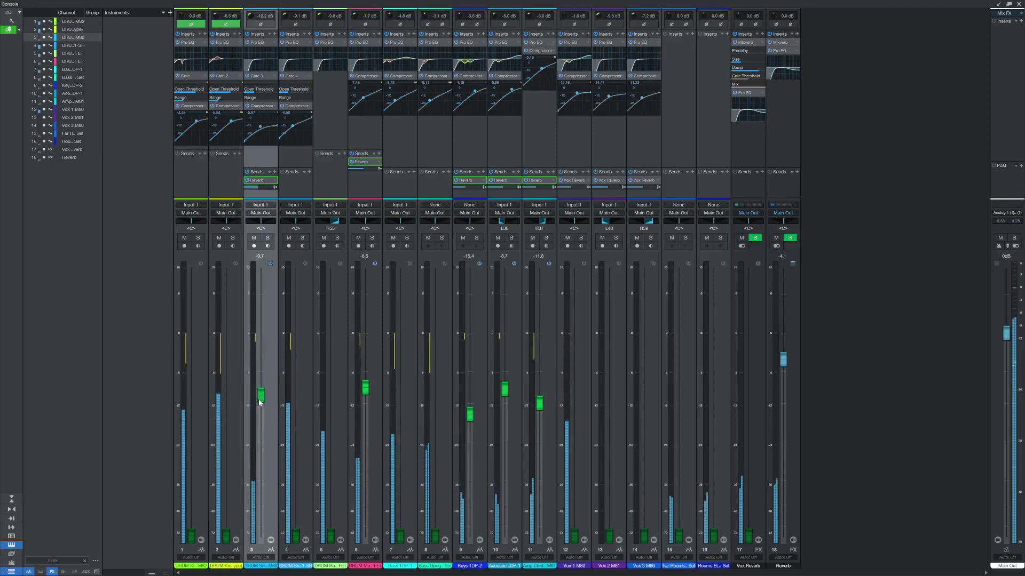
left_click(467, 181)
right_click(466, 181)
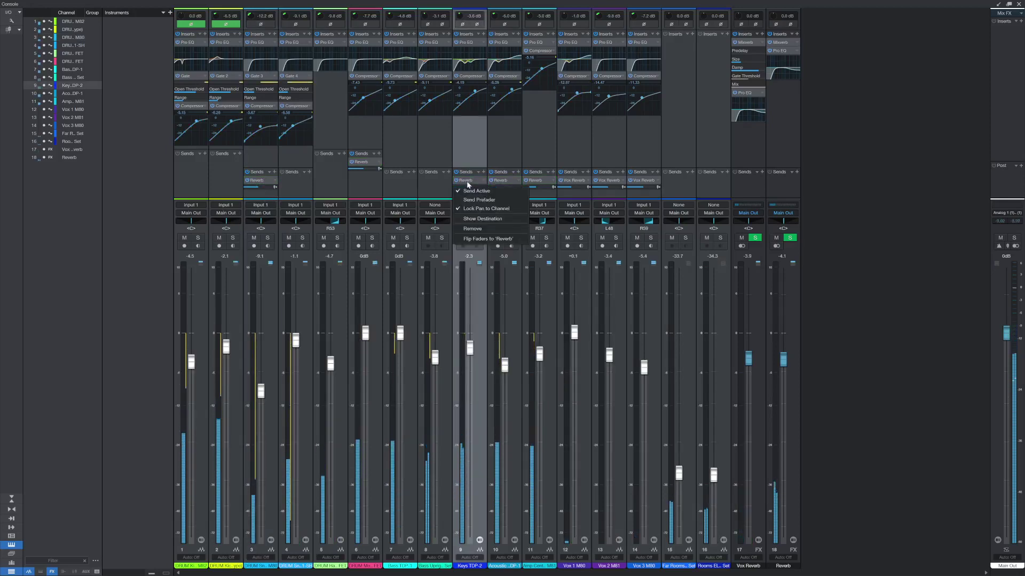
left_click(479, 239)
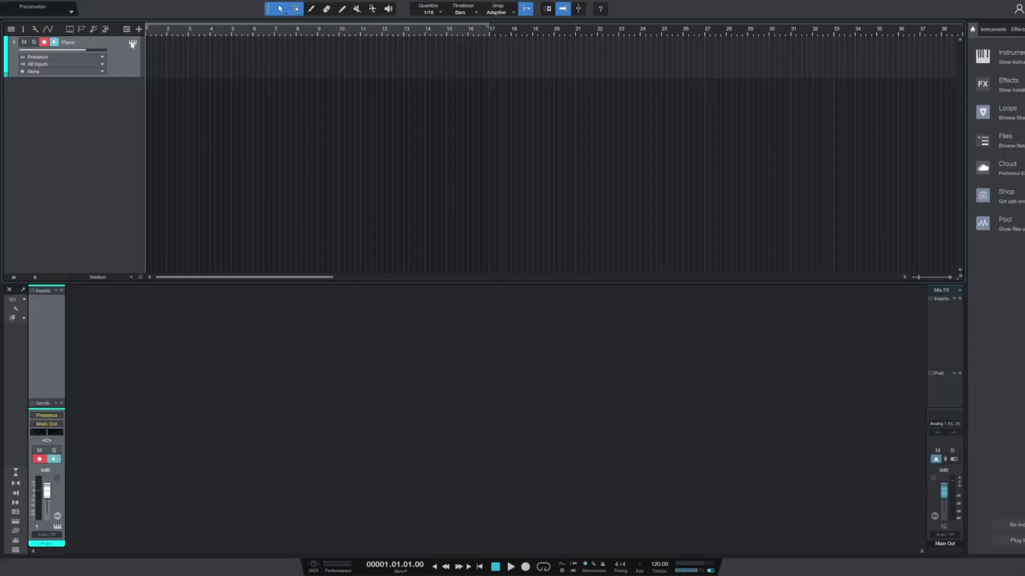
Open the Piano track's Presence XT instrument editor
left_click(132, 43)
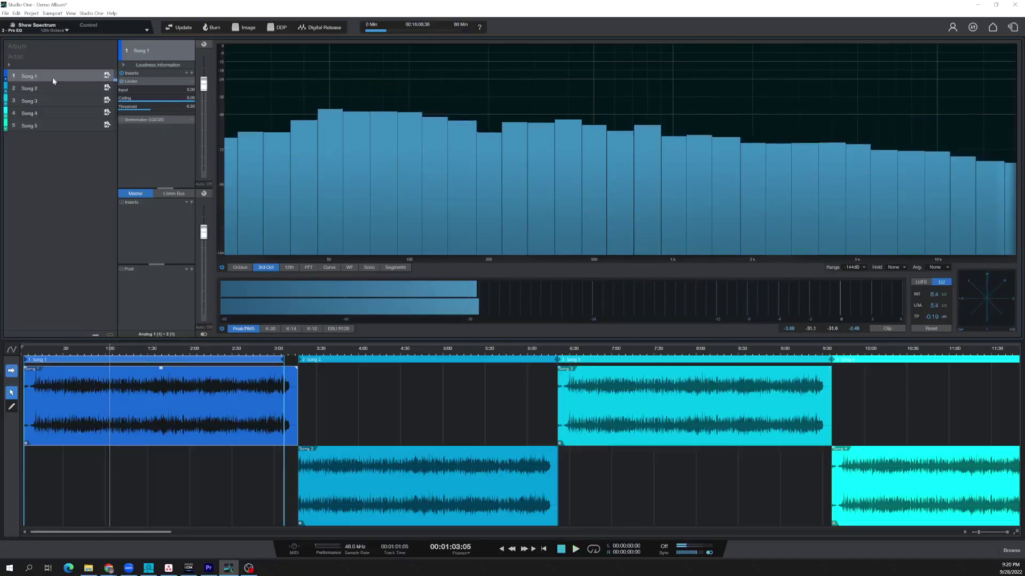
From Song 5's arrangement, run Song > Update Mastering File and confirm rendering Song 5-Master.wav
left_click(1013, 26)
left_click(544, 358)
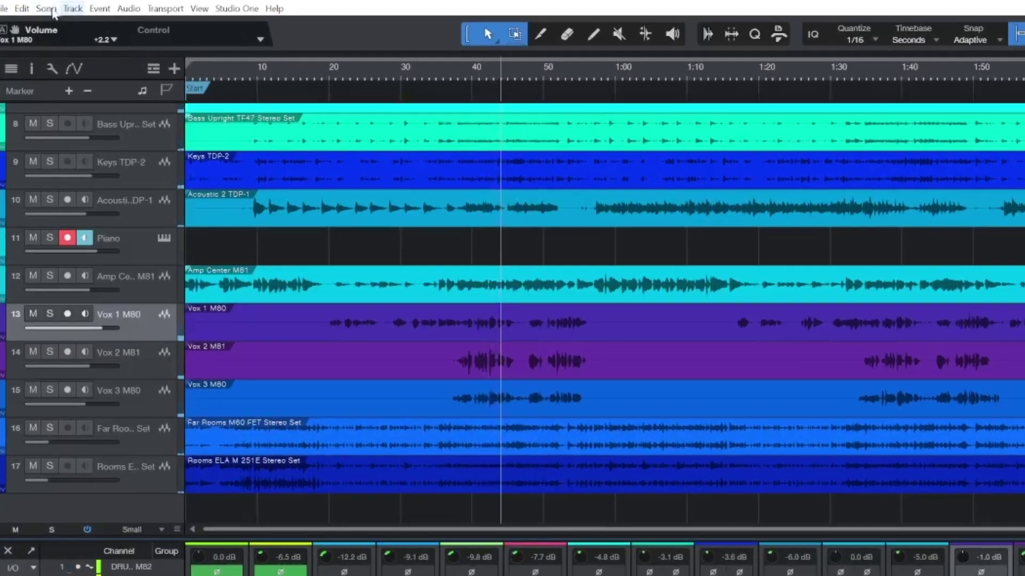
left_click(30, 14)
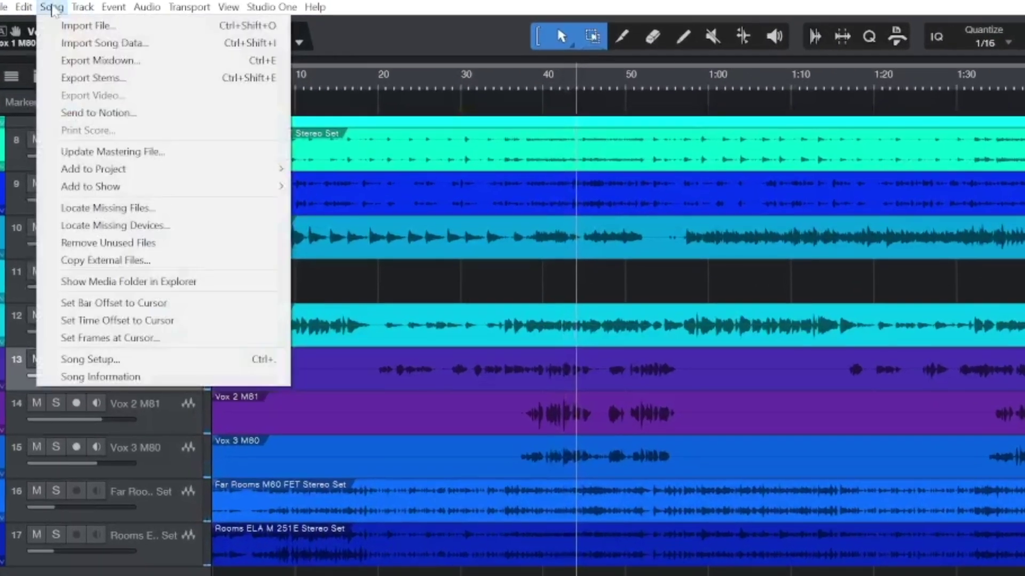
left_click(113, 151)
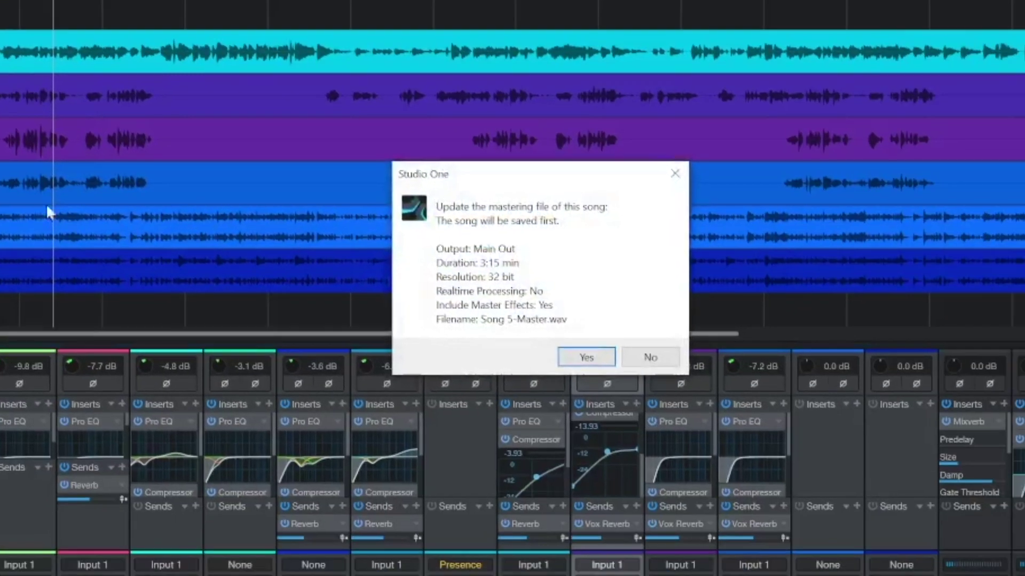
left_click(575, 356)
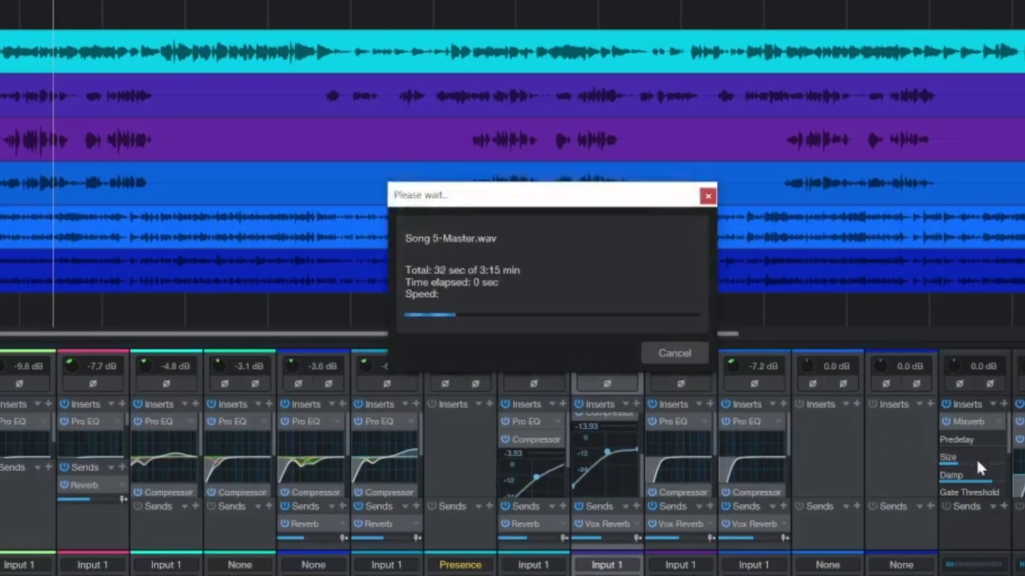